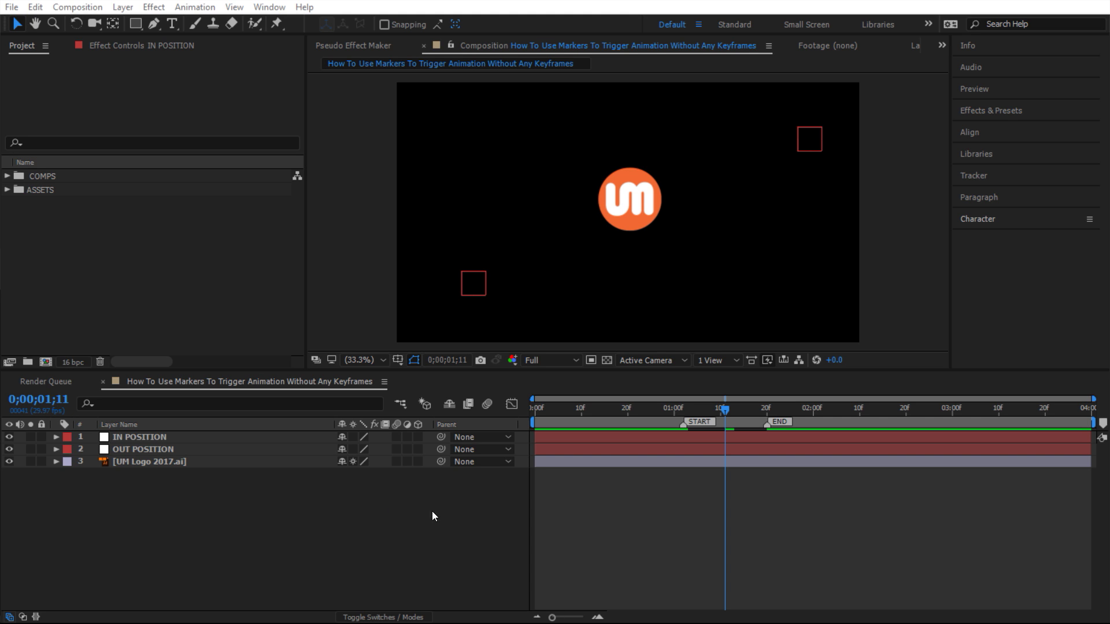
# - Move the IN POSITION square to the upper left and the OUT POSITION square to the lower right
pyautogui.click(205, 440)
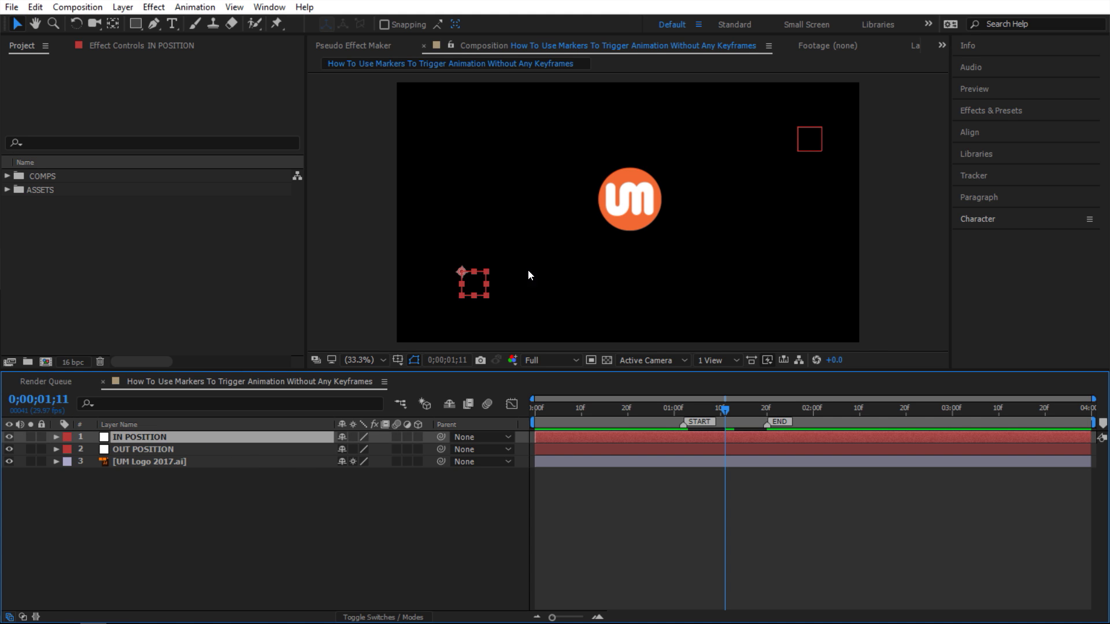
pyautogui.click(216, 449)
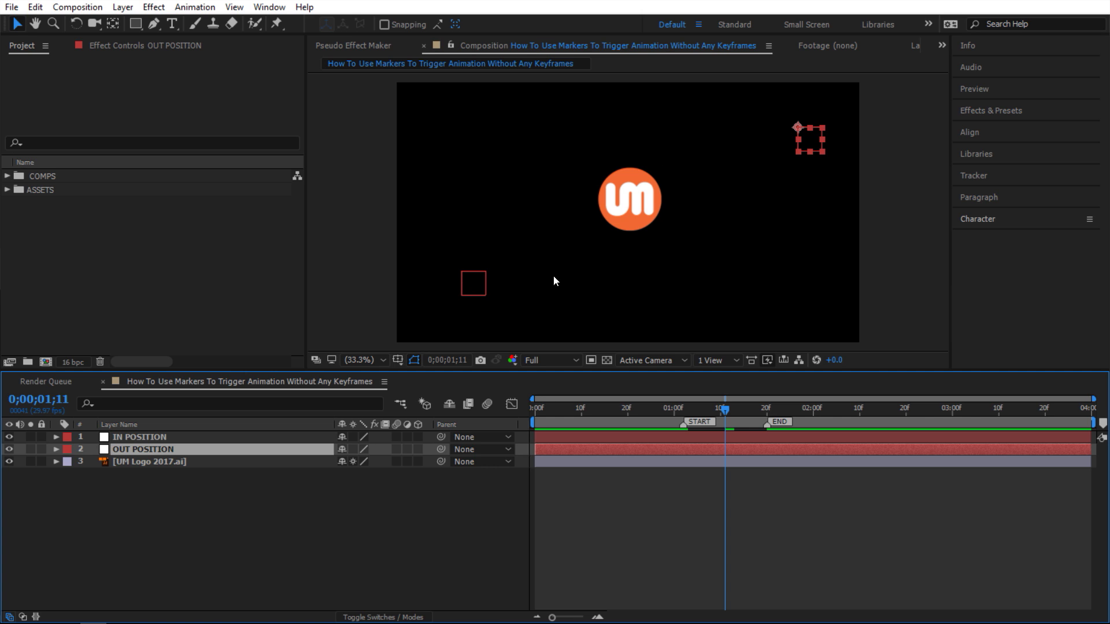
pyautogui.moveTo(471, 291); pyautogui.dragTo(470, 179)
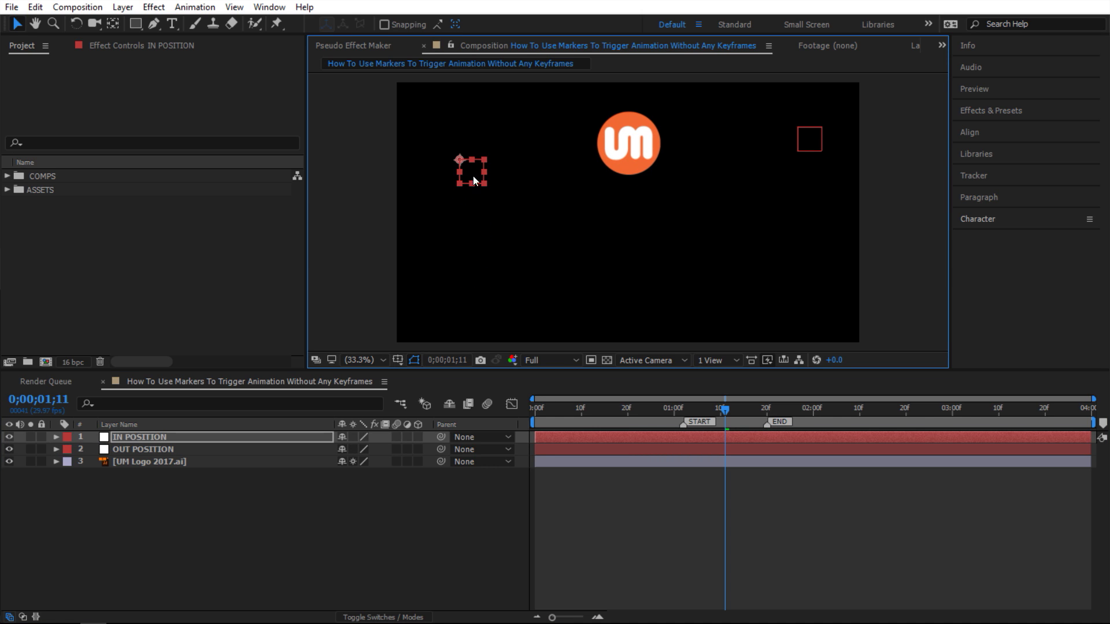
pyautogui.moveTo(809, 142); pyautogui.dragTo(812, 262)
# - Scrub the timeline to preview the logo's move, then drag the START and END markers earlier
pyautogui.moveTo(720, 408); pyautogui.dragTo(667, 425)
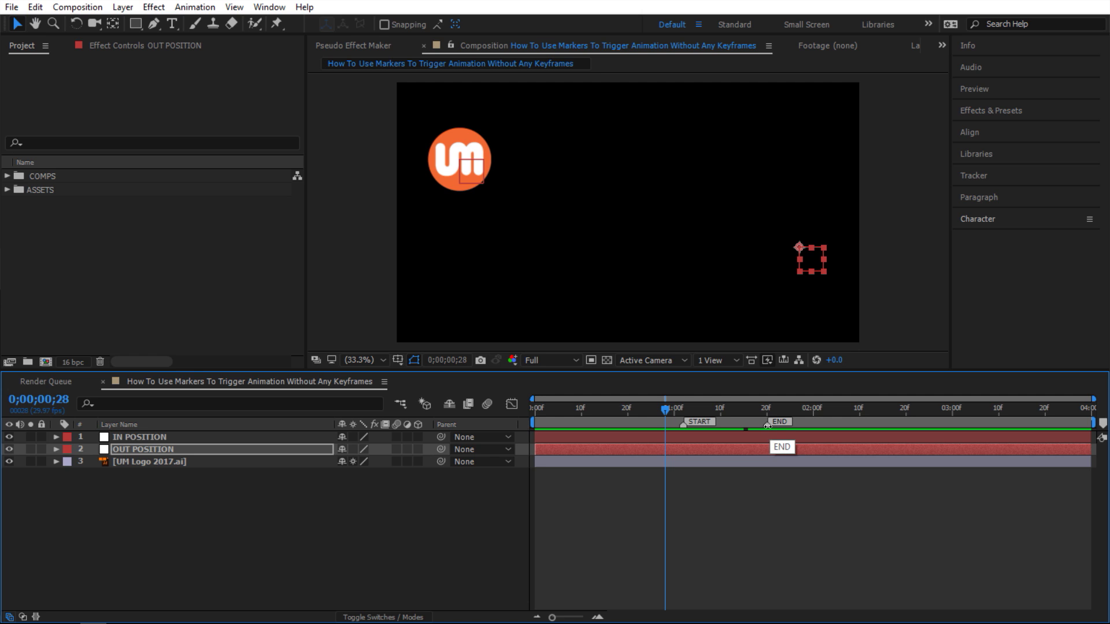
pyautogui.moveTo(666, 411); pyautogui.dragTo(783, 421)
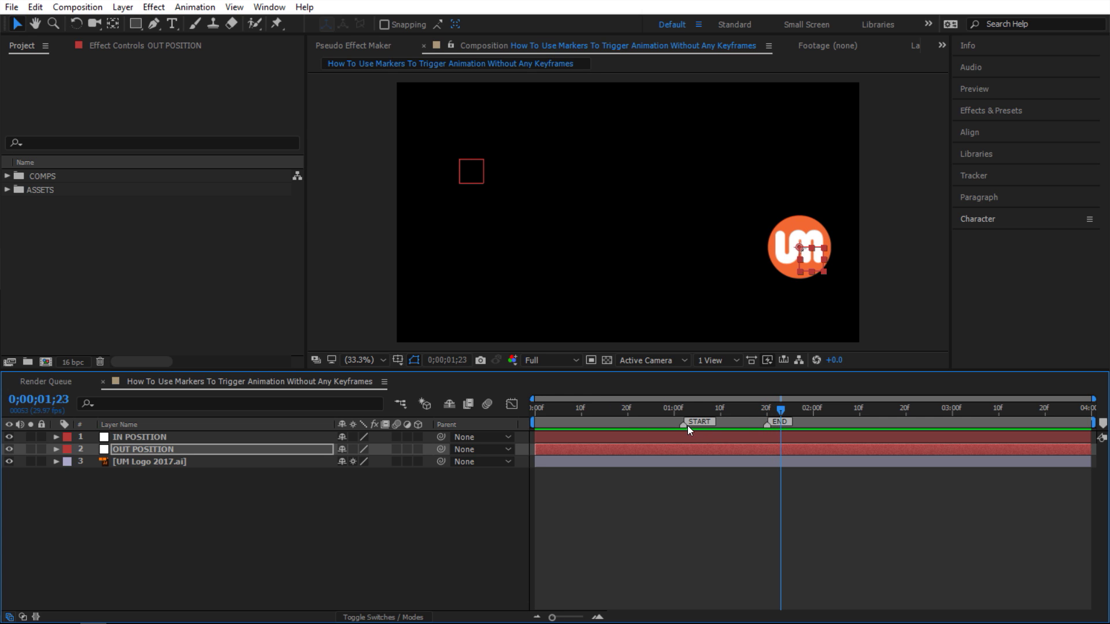
pyautogui.moveTo(688, 426); pyautogui.dragTo(590, 423)
pyautogui.moveTo(767, 422)
pyautogui.mouseDown()
pyautogui.moveTo(545, 414)
pyautogui.moveTo(623, 415)
pyautogui.mouseUp()
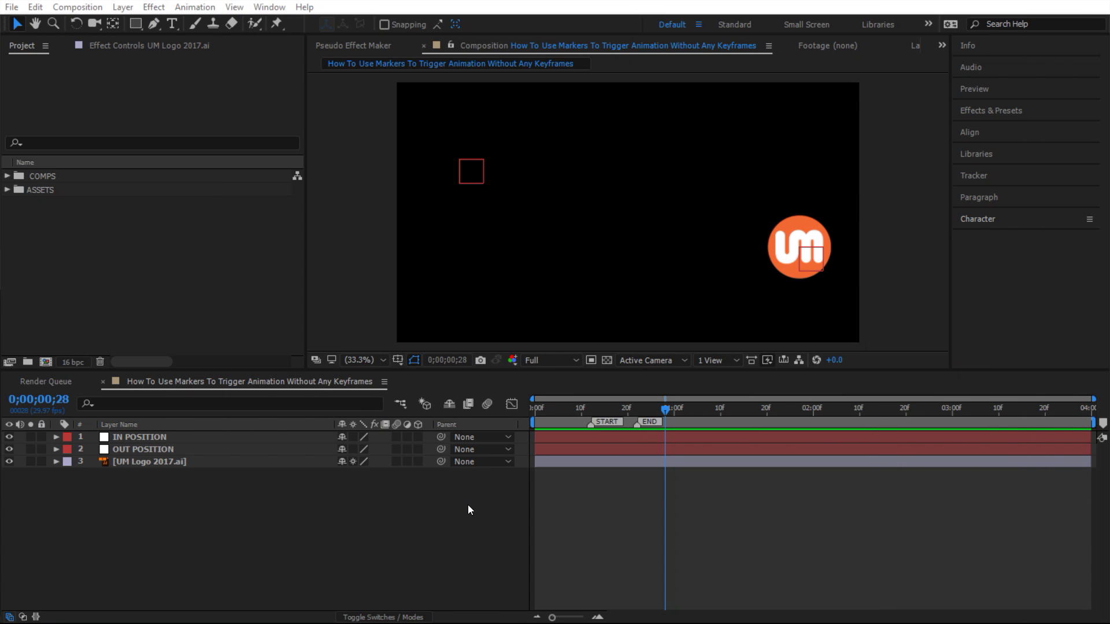
# - Replace the UM logo's existing Position expression with a fresh empty one
pyautogui.click(180, 462)
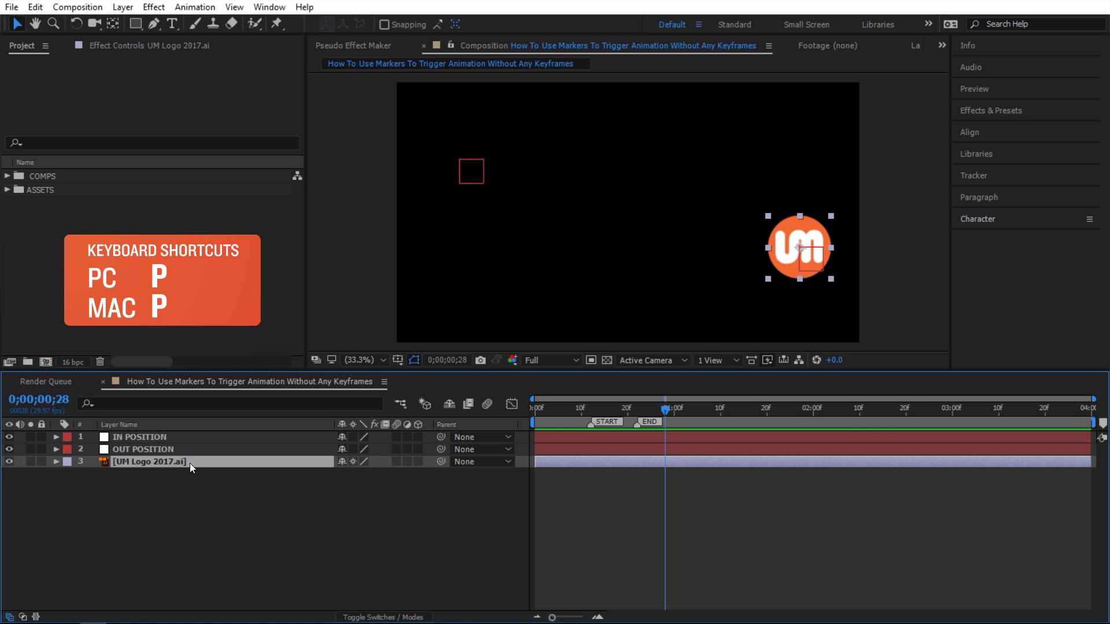
pyautogui.press('p')
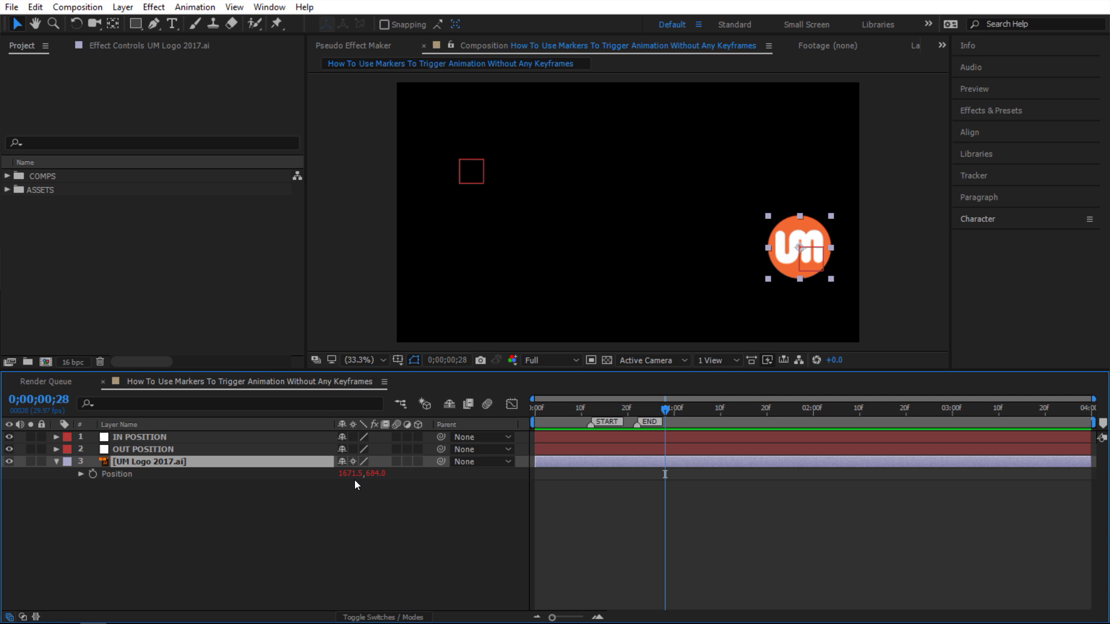
pyautogui.keyDown('alt'); pyautogui.click(94, 474); pyautogui.keyUp('alt')
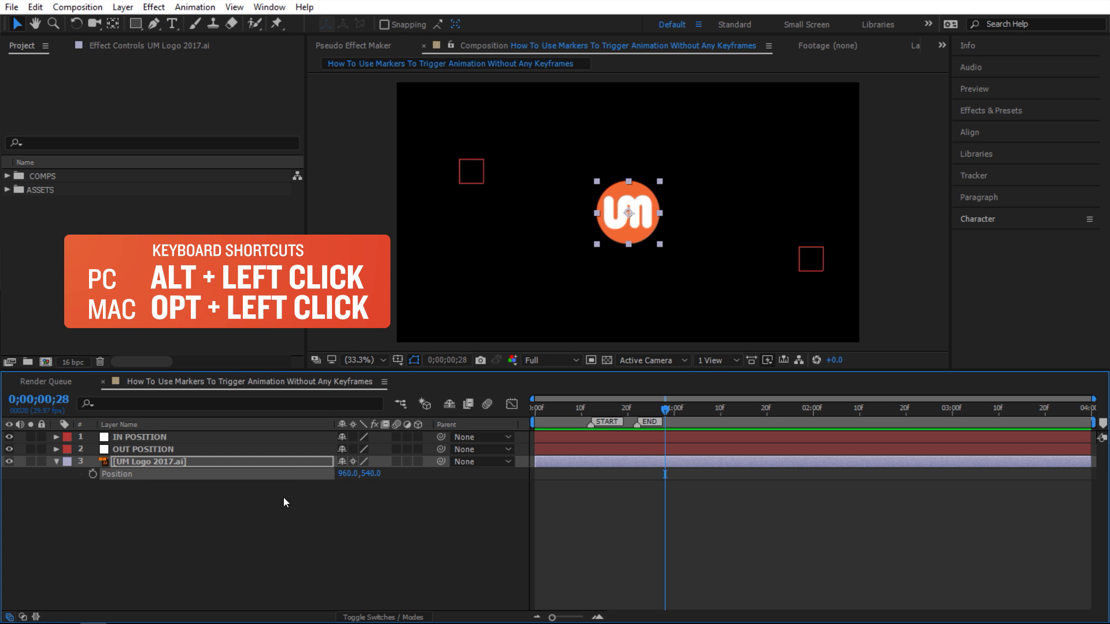
pyautogui.keyDown('alt'); pyautogui.click(93, 474); pyautogui.keyUp('alt')
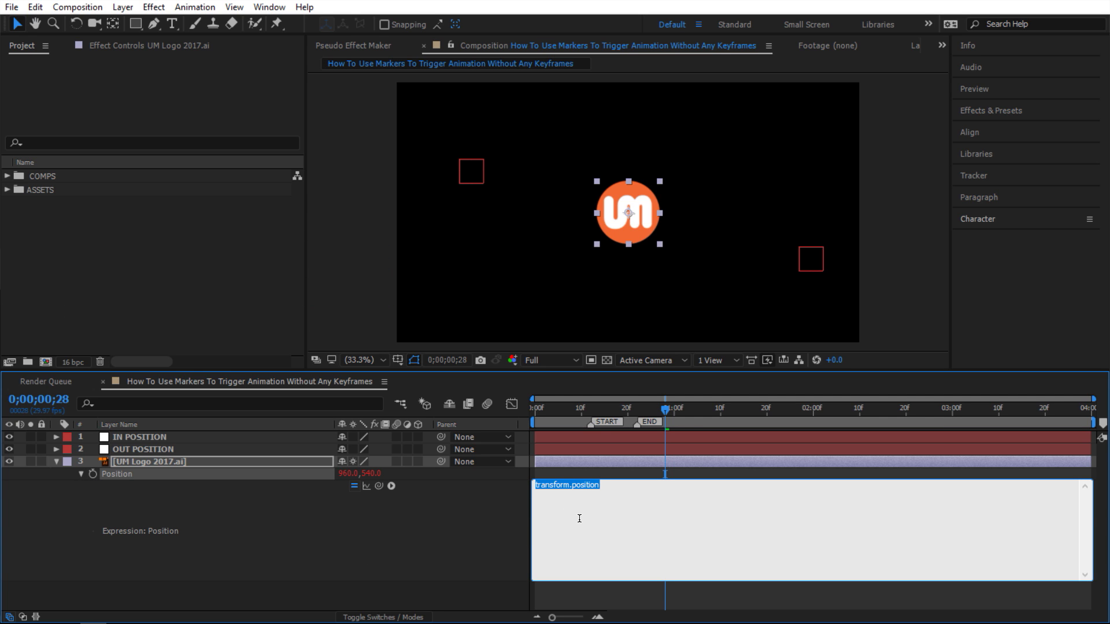
# - Write the line startMarker = thisComp.marker.key(1).time; in the expression
pyautogui.write('startMarker')
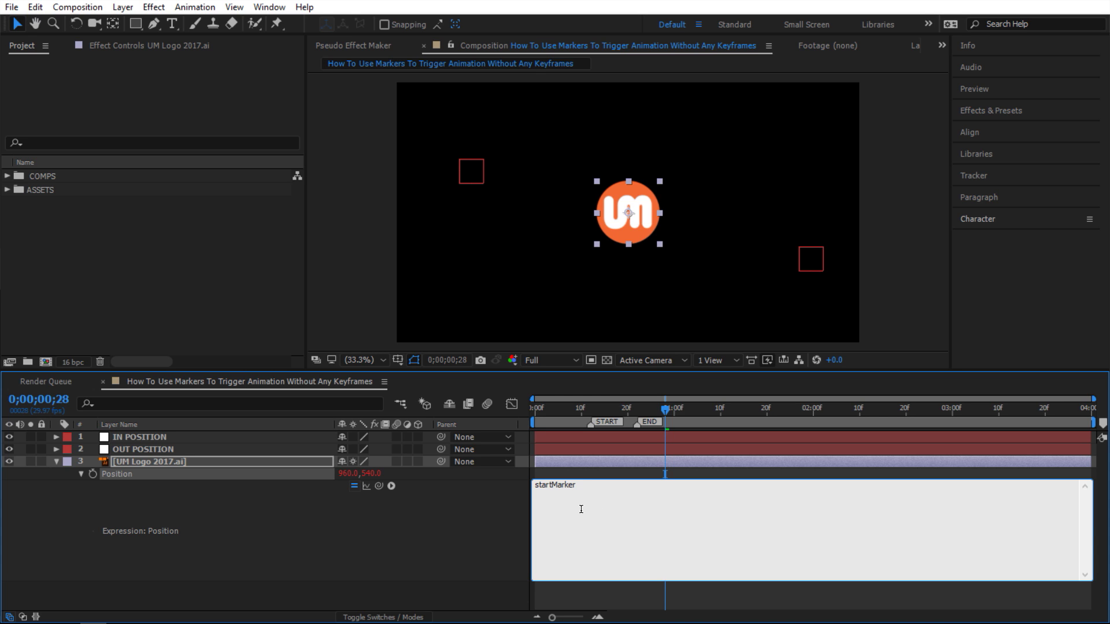
pyautogui.write(' = thisComp.marker.key()')
pyautogui.press('Left')
pyautogui.write('1')
pyautogui.write('.time;')
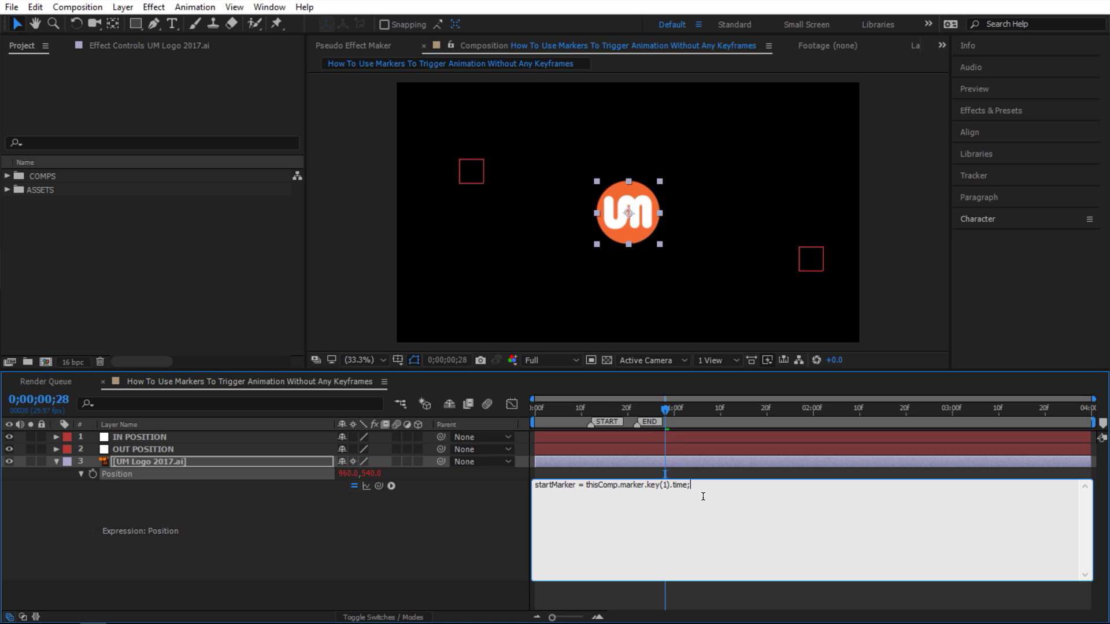
# - Duplicate that line as endMarker = thisComp.marker.key(2).time; and leave a blank line after it
pyautogui.hotkey('ctrl', 'a')
pyautogui.hotkey('ctrl', 'c')
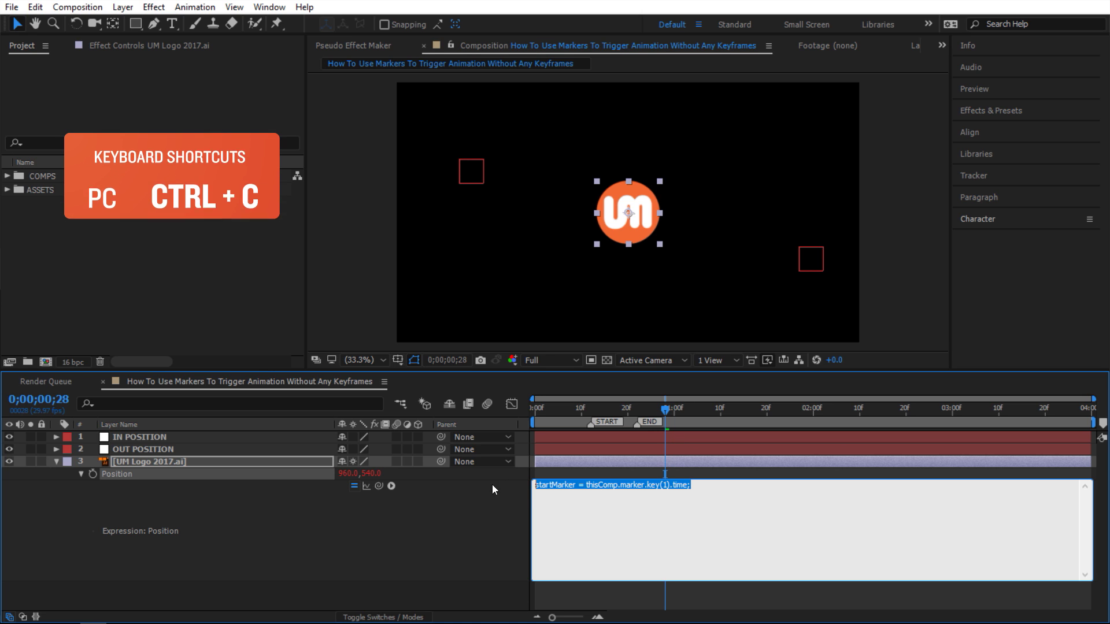
pyautogui.click(738, 488)
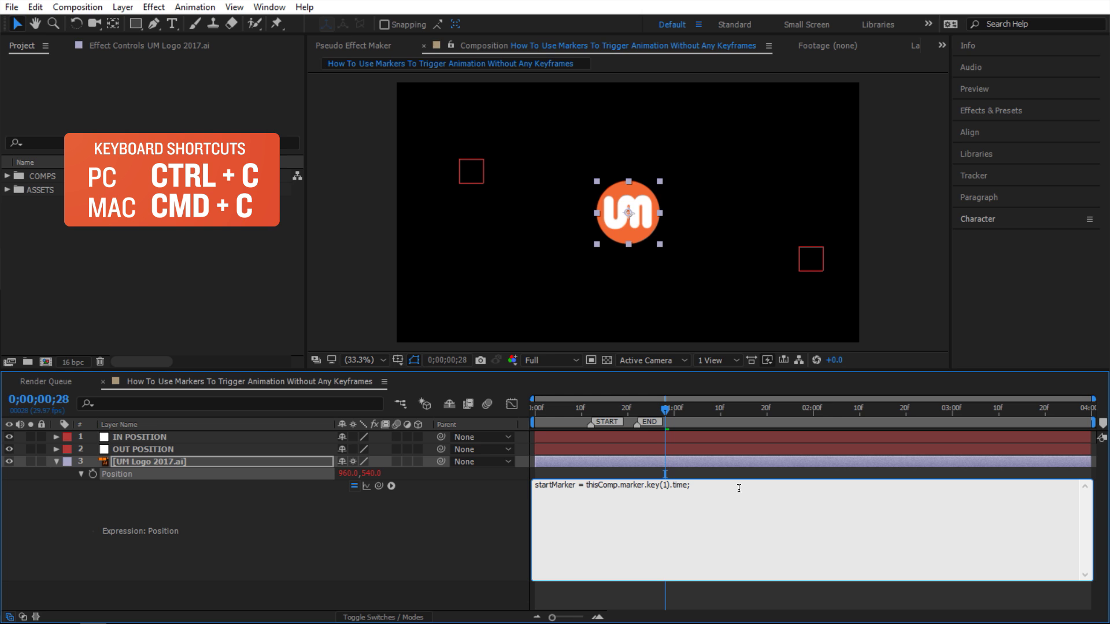
pyautogui.hotkey('ctrl', 'v')
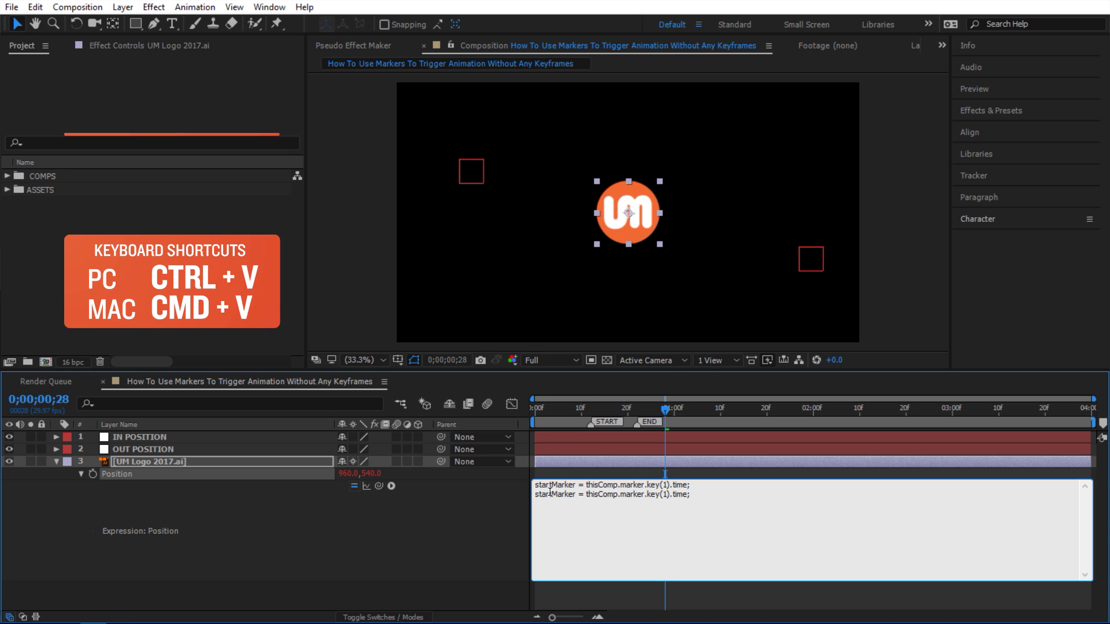
pyautogui.moveTo(552, 493); pyautogui.dragTo(530, 492)
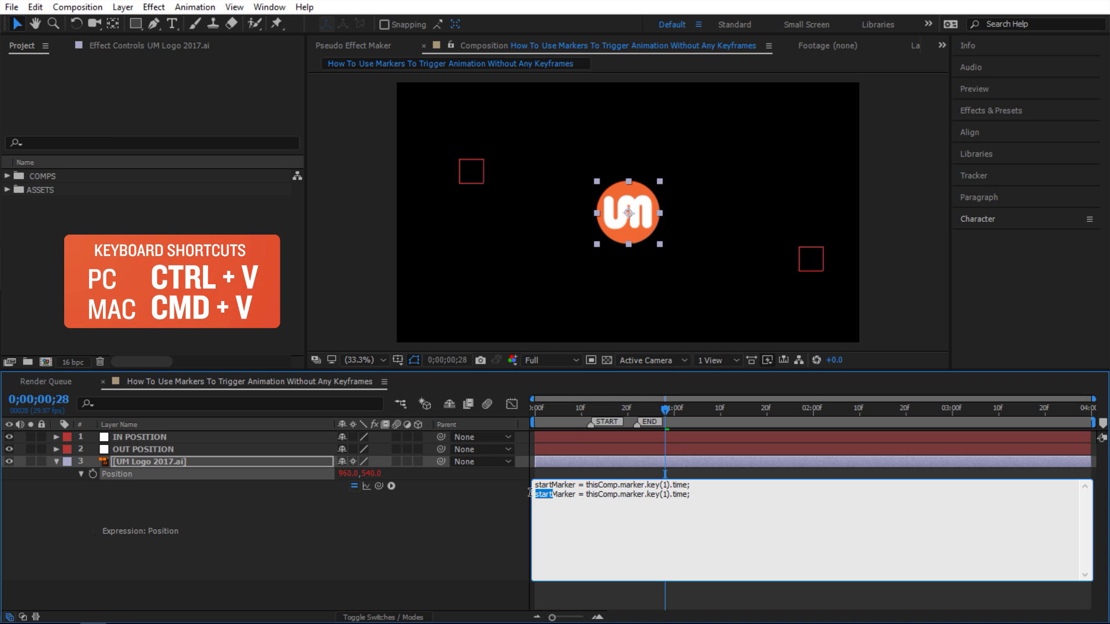
pyautogui.write('end')
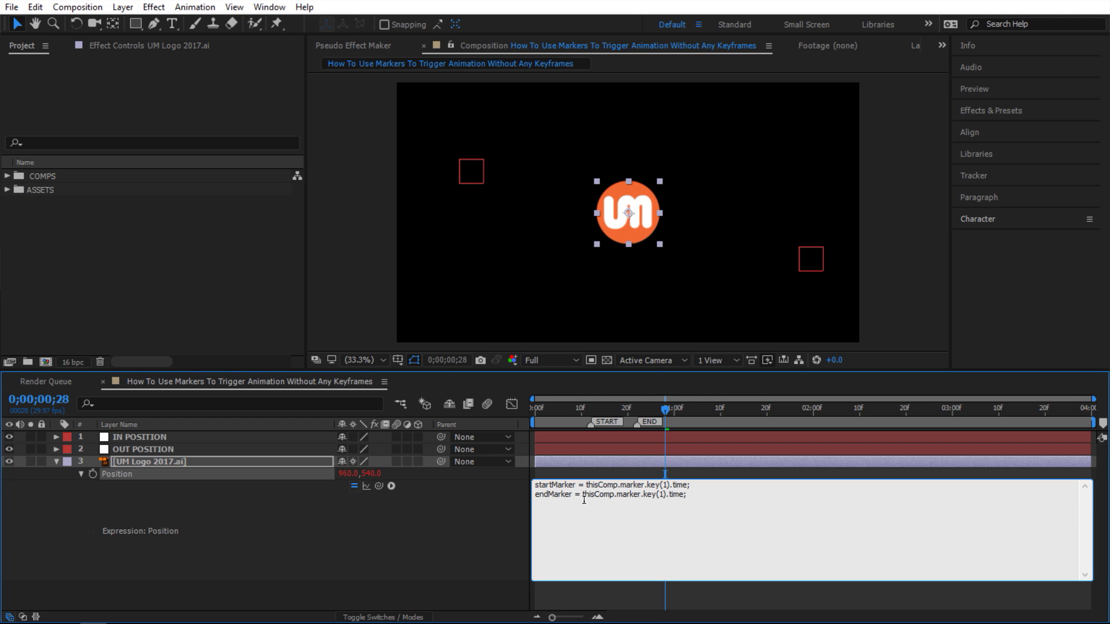
pyautogui.doubleClick(662, 494)
pyautogui.write('2')
pyautogui.press('Return')
pyautogui.press('Return')
# - Reveal the Position property of the IN POSITION and OUT POSITION layers
pyautogui.click(213, 439)
pyautogui.keyDown('shift'); pyautogui.click(195, 452); pyautogui.keyUp('shift')
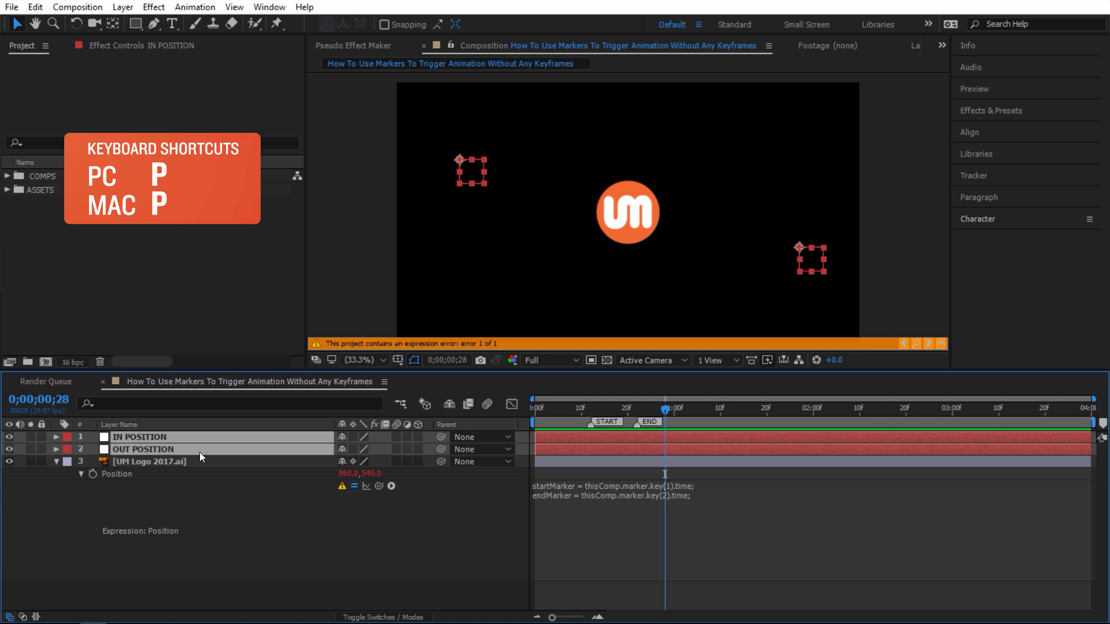
pyautogui.press('p')
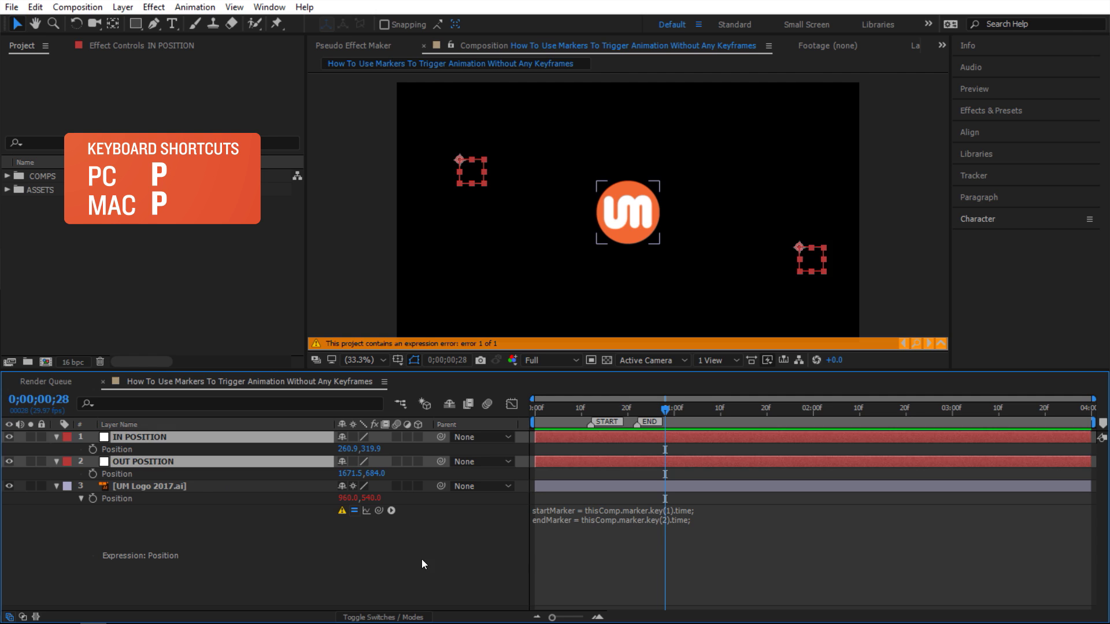
# - Define xInPosition and yInPosition by pick-whipping IN POSITION's x and y Position values
pyautogui.click(559, 539)
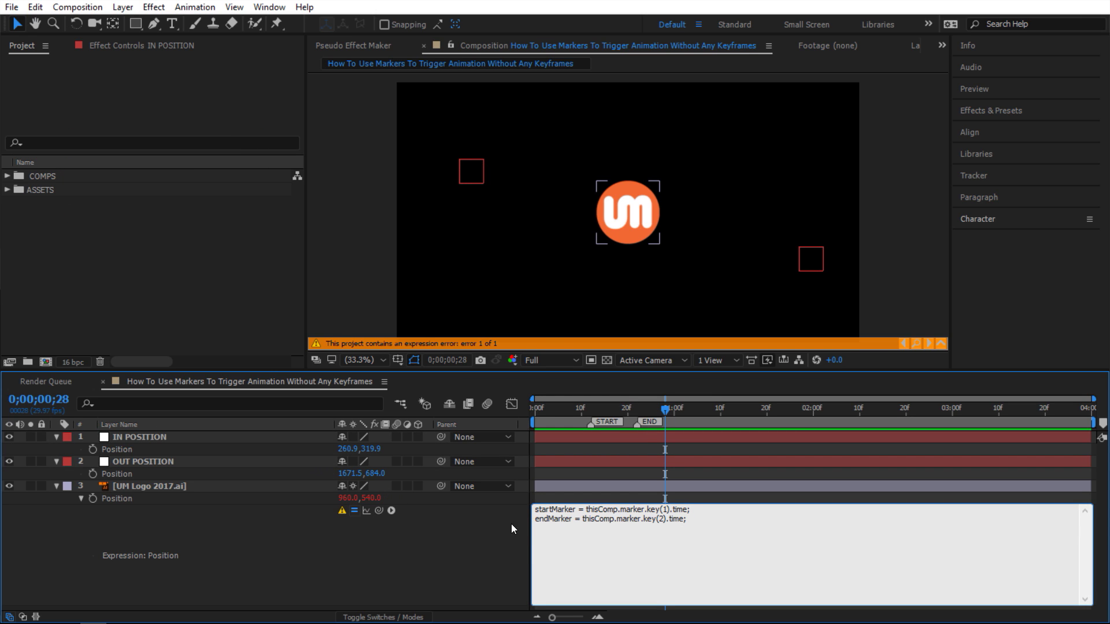
pyautogui.write('xInPosition =')
pyautogui.moveTo(379, 510); pyautogui.dragTo(348, 454)
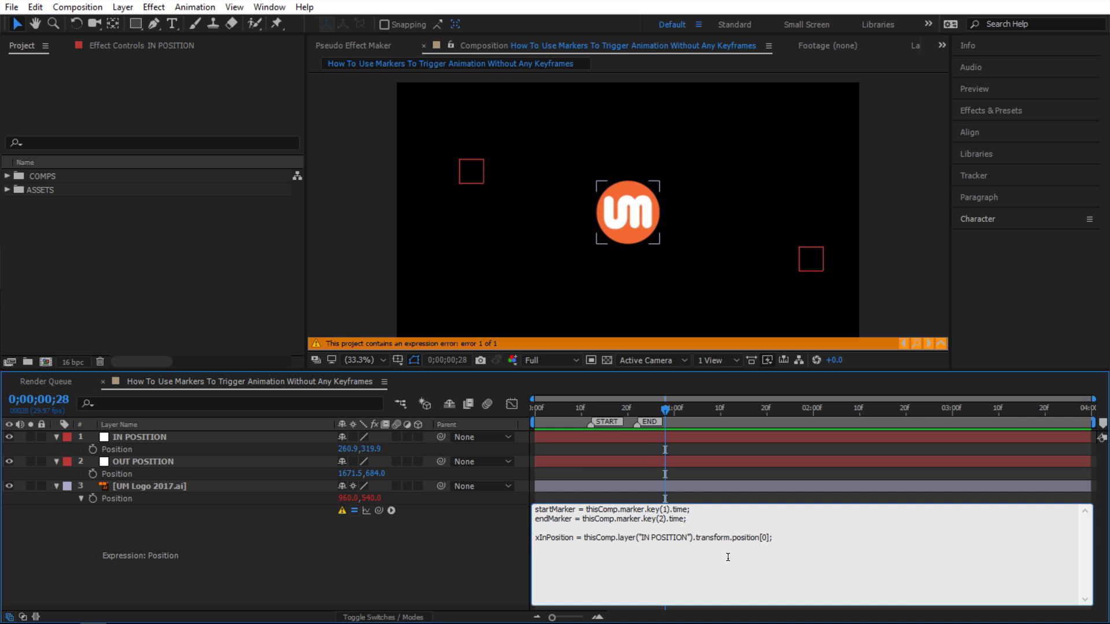
pyautogui.press('Return')
pyautogui.write('yInPosition =')
pyautogui.moveTo(379, 511); pyautogui.dragTo(375, 452)
# - Define xOutPosition and yOutPosition from OUT POSITION's Position, then begin an x = line
pyautogui.write('; ')
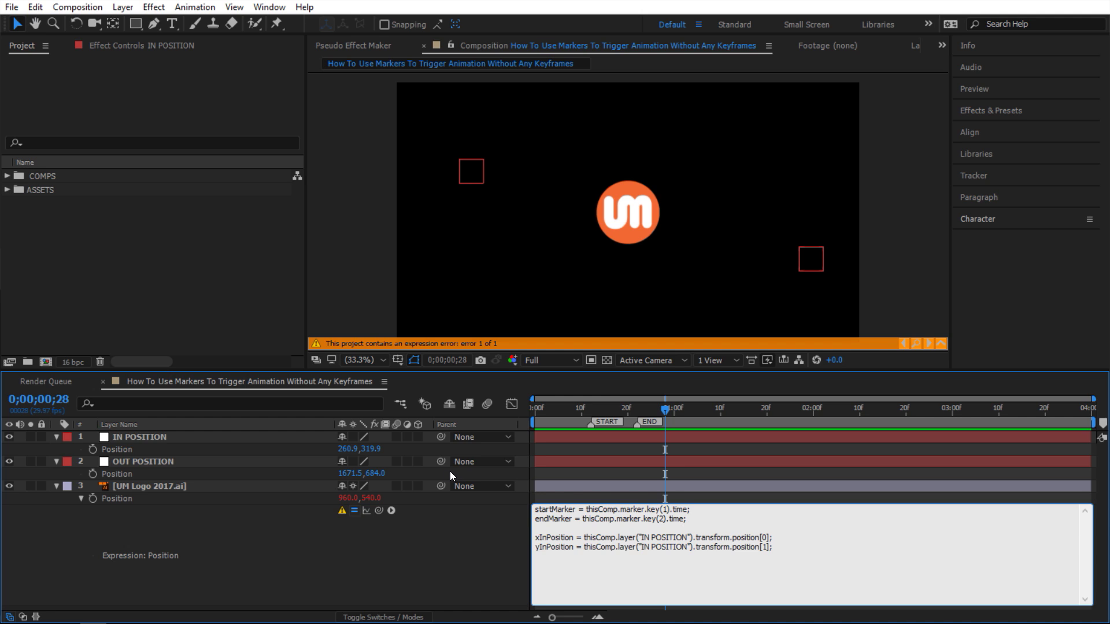
pyautogui.write('xOutPosition =')
pyautogui.moveTo(379, 510); pyautogui.dragTo(353, 476)
pyautogui.press('Return')
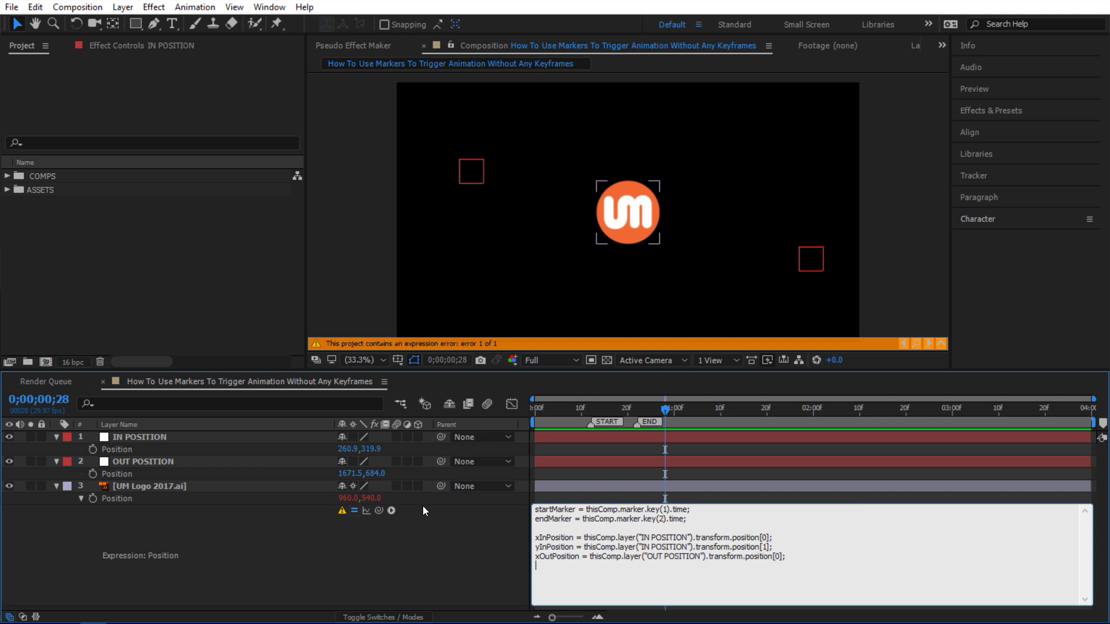
pyautogui.write('yOutPosition =')
pyautogui.moveTo(391, 510); pyautogui.dragTo(376, 474)
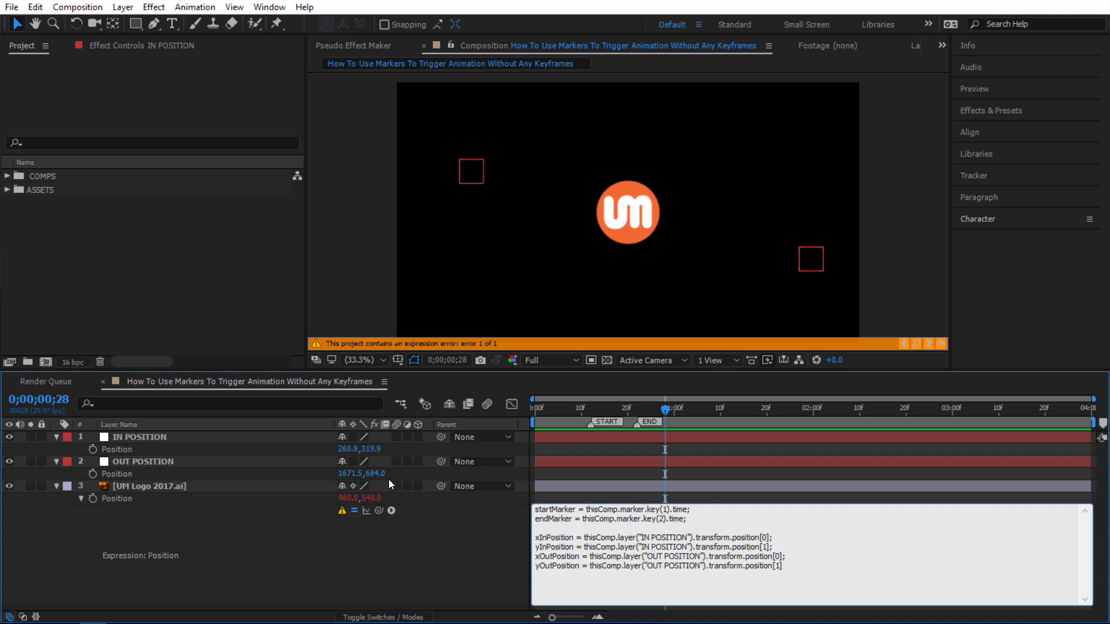
pyautogui.write(';')
pyautogui.press('Return')
pyautogui.write('x =')
# - Insert ease(t, tMin, tMax, value1, value2) from Interpolation and change t to time
pyautogui.click(393, 509)
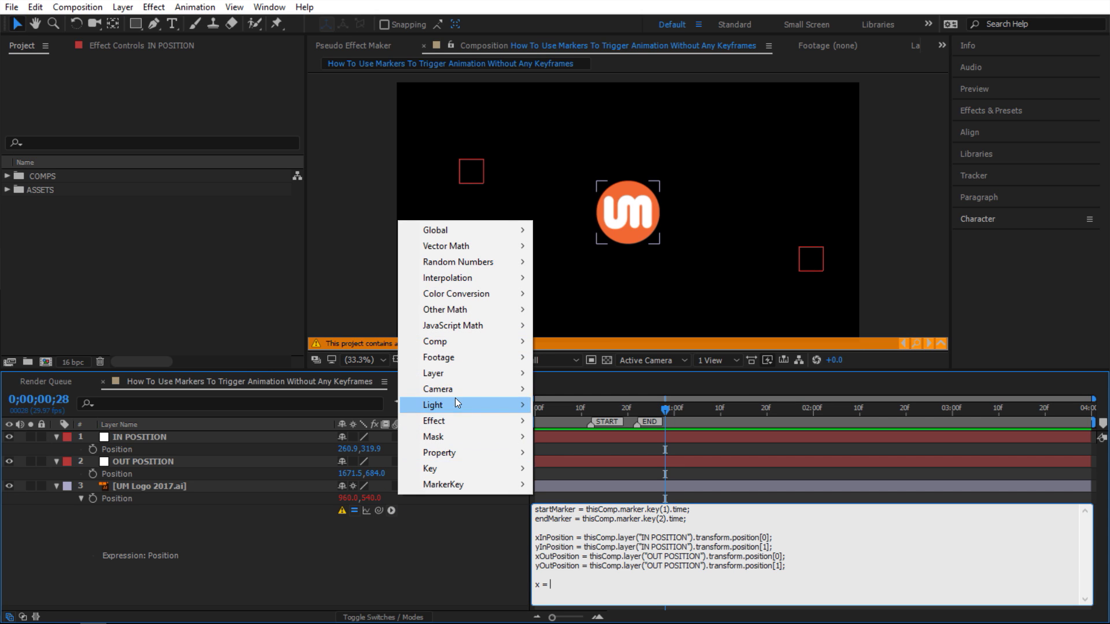
pyautogui.moveTo(431, 279)
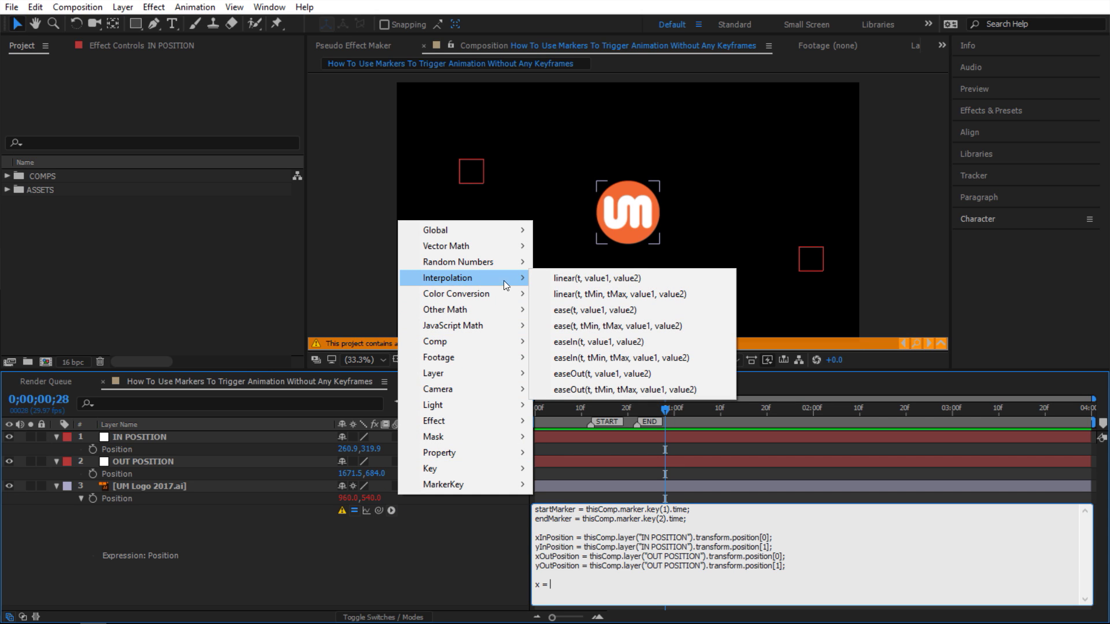
pyautogui.click(566, 328)
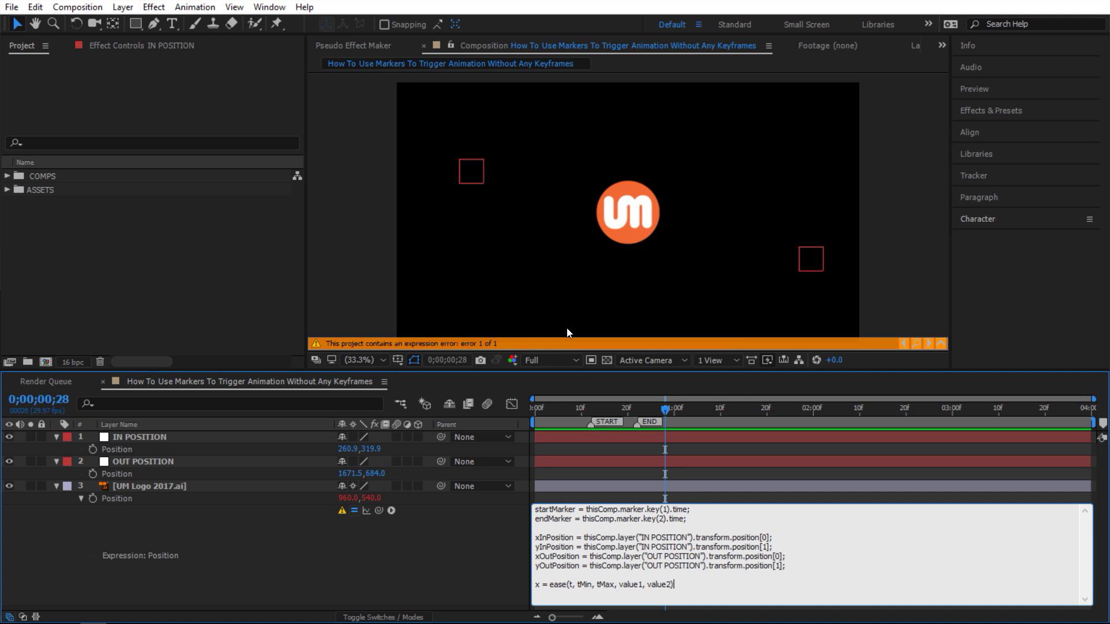
pyautogui.write(';')
pyautogui.click(571, 584)
pyautogui.write('ime')
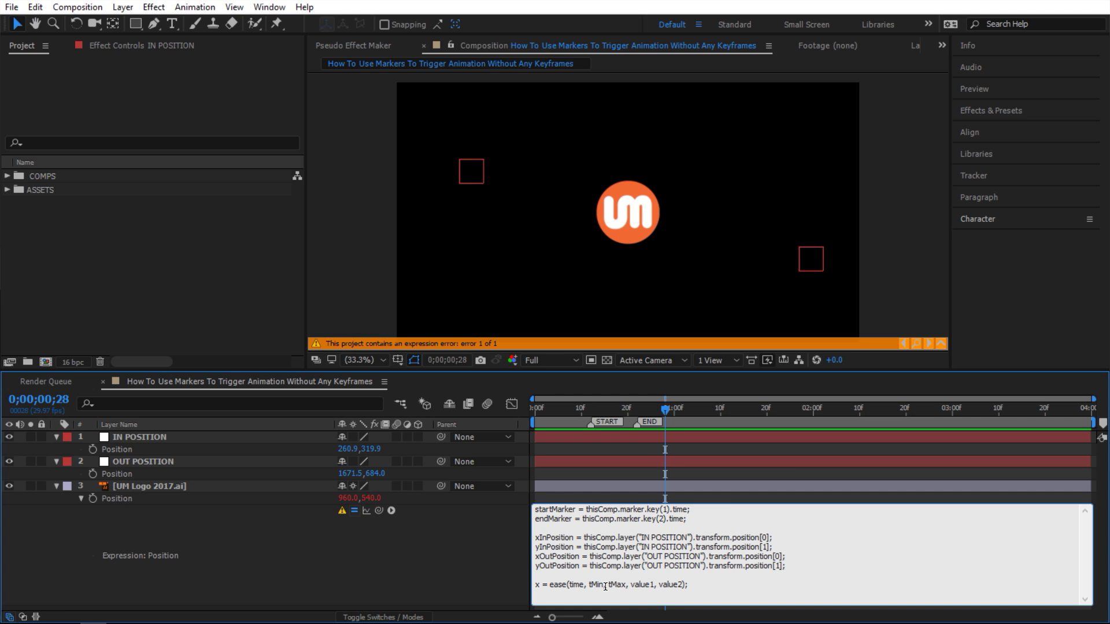
# - Replace the ease arguments with startMarker, endMarker, xInPosition and xOutPosition
pyautogui.moveTo(604, 584); pyautogui.dragTo(590, 584)
pyautogui.write('startMarker')
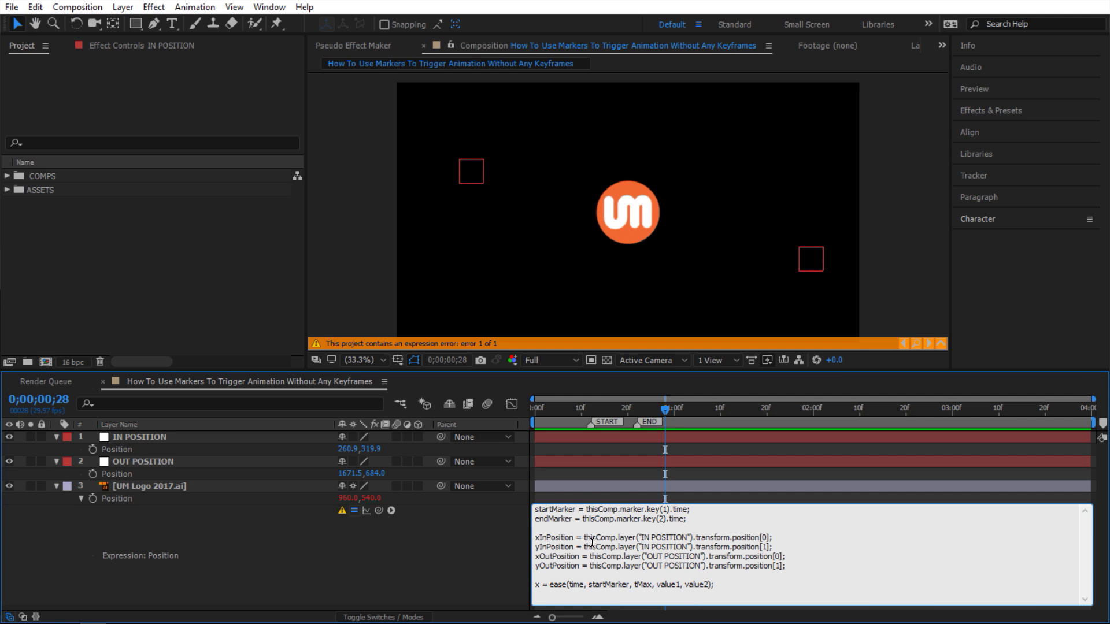
pyautogui.doubleClick(645, 585)
pyautogui.write('endMar')
pyautogui.moveTo(701, 584); pyautogui.dragTo(679, 585)
pyautogui.press('BackSpace')
pyautogui.press('BackSpace')
pyautogui.write('xInPosition')
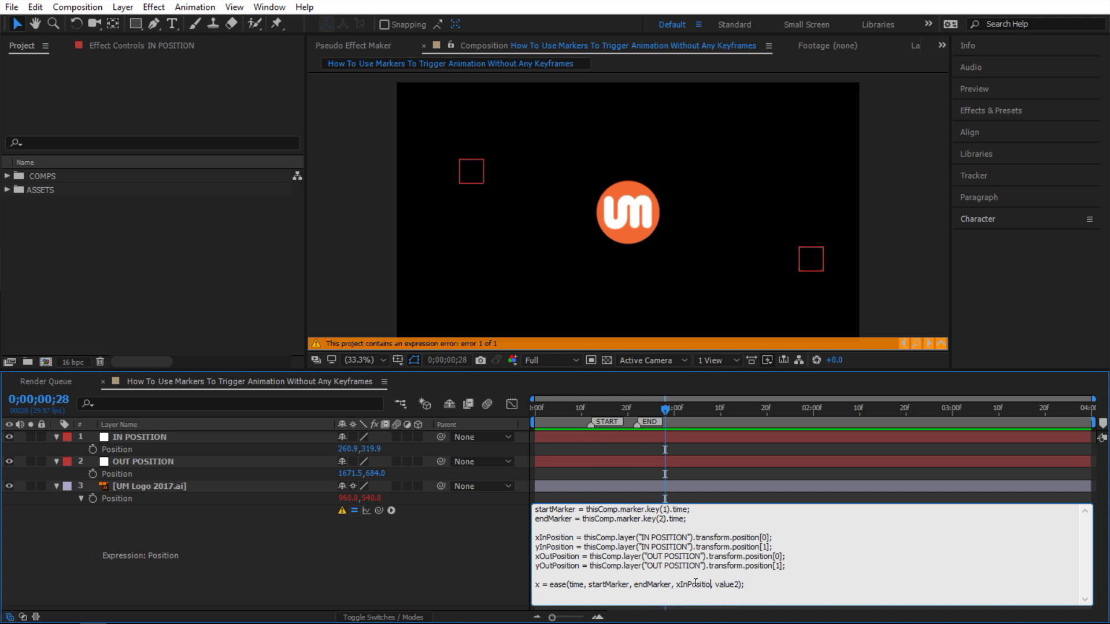
pyautogui.moveTo(743, 584); pyautogui.dragTo(719, 584)
pyautogui.write('xOutPosition')
# - Duplicate the x ease line below and rename its variable to y
pyautogui.moveTo(777, 584); pyautogui.dragTo(529, 584)
pyautogui.hotkey('ctrl', 'c')
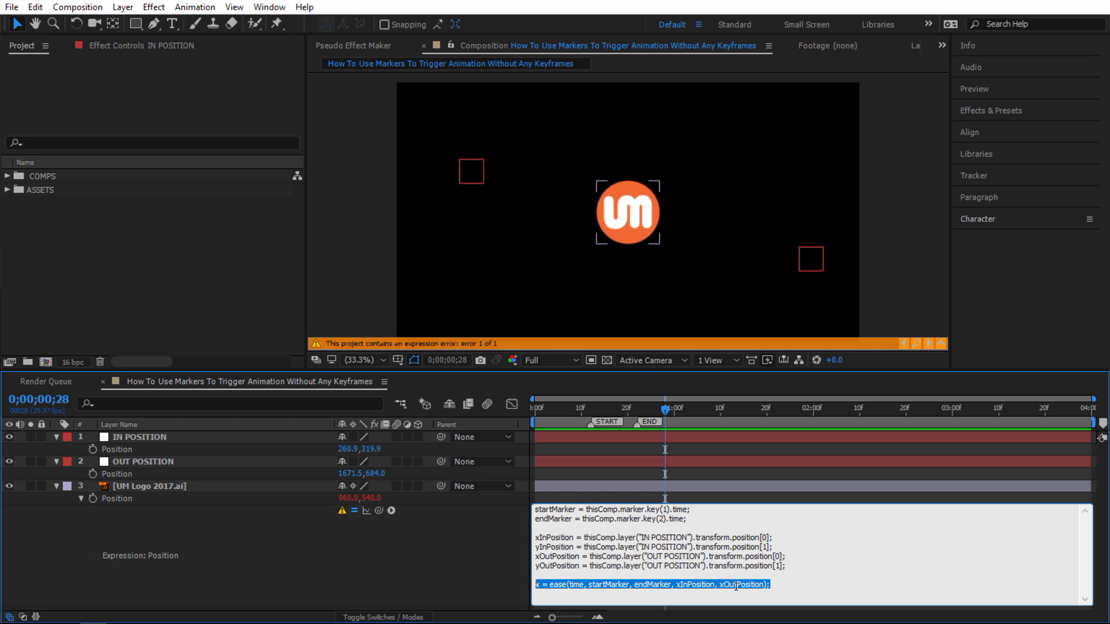
pyautogui.click(794, 585)
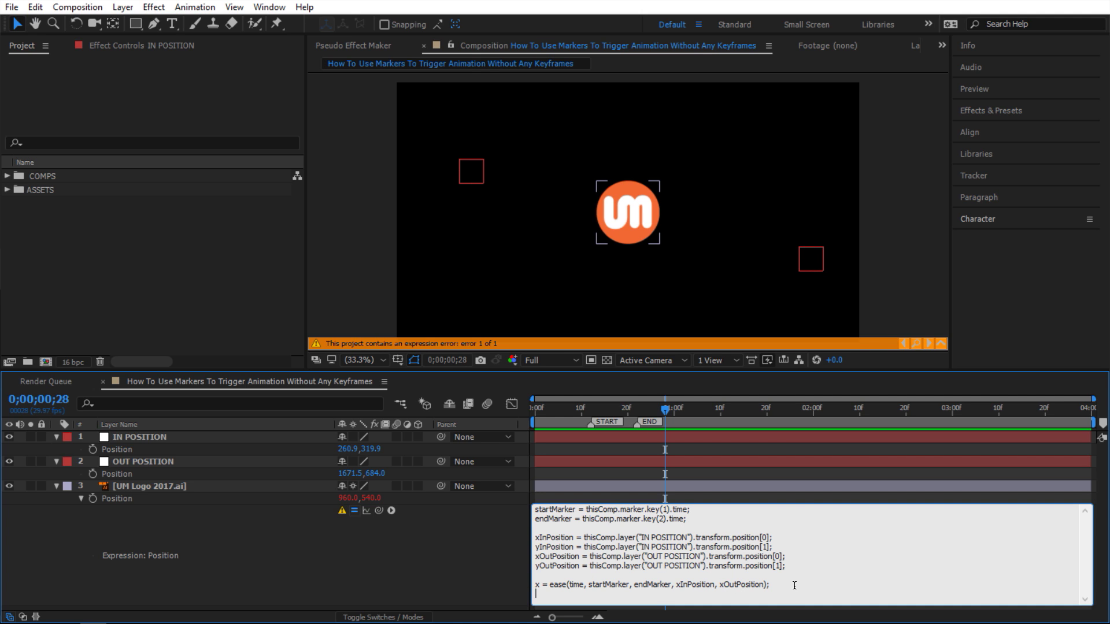
pyautogui.hotkey('ctrl', 'v')
pyautogui.doubleClick(536, 594)
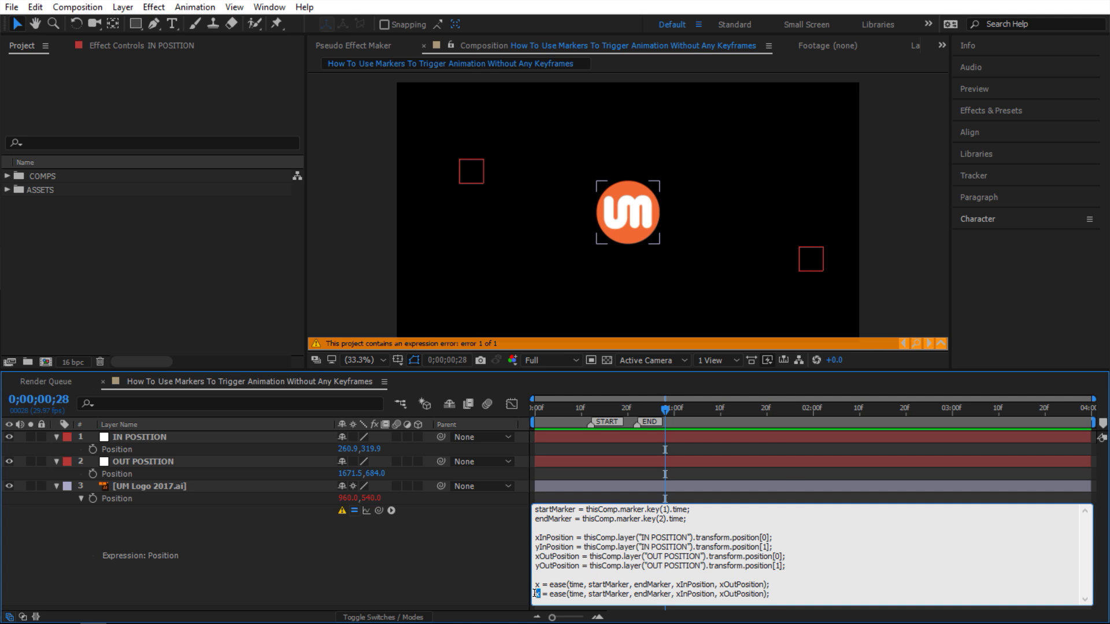
pyautogui.write('y')
# - Switch the copy's arguments to yInPosition and yOutPosition, and end the expression with [x, y]
pyautogui.click(680, 594)
pyautogui.press('BackSpace')
pyautogui.write('y')
pyautogui.click(723, 594)
pyautogui.press('BackSpace')
pyautogui.write('y')
pyautogui.press('Return')
pyautogui.write('[]')
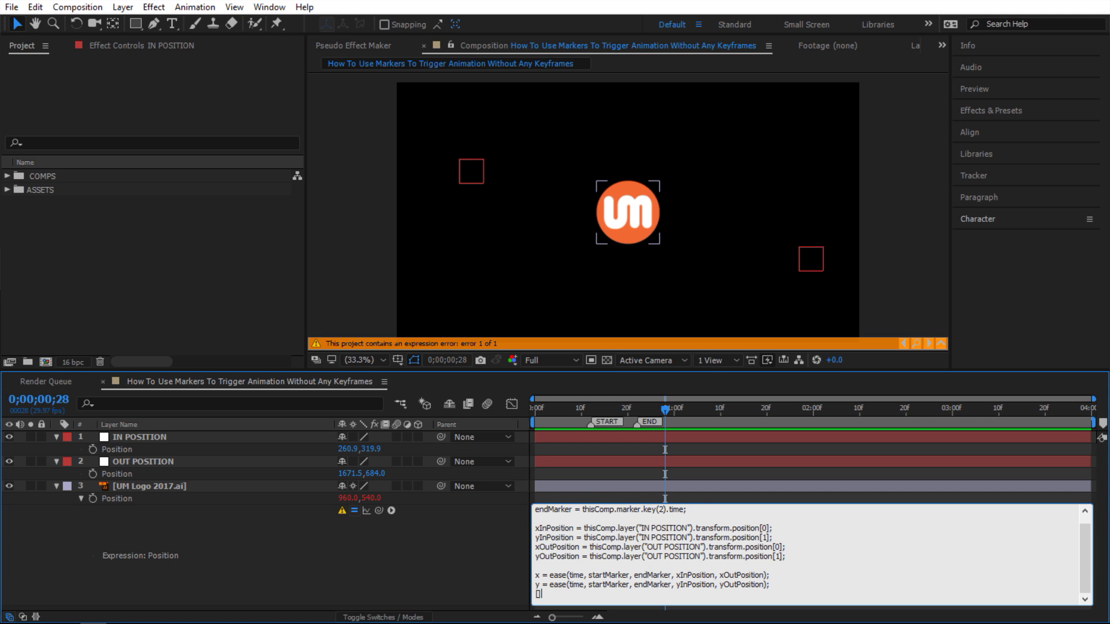
pyautogui.write('x, y')
# - Apply the expression, move IN POSITION lower and OUT POSITION to the top right, and shift the markers earlier
pyautogui.click(509, 550)
pyautogui.moveTo(598, 408); pyautogui.dragTo(627, 414)
pyautogui.moveTo(478, 174); pyautogui.dragTo(473, 268)
pyautogui.moveTo(806, 256); pyautogui.dragTo(795, 146)
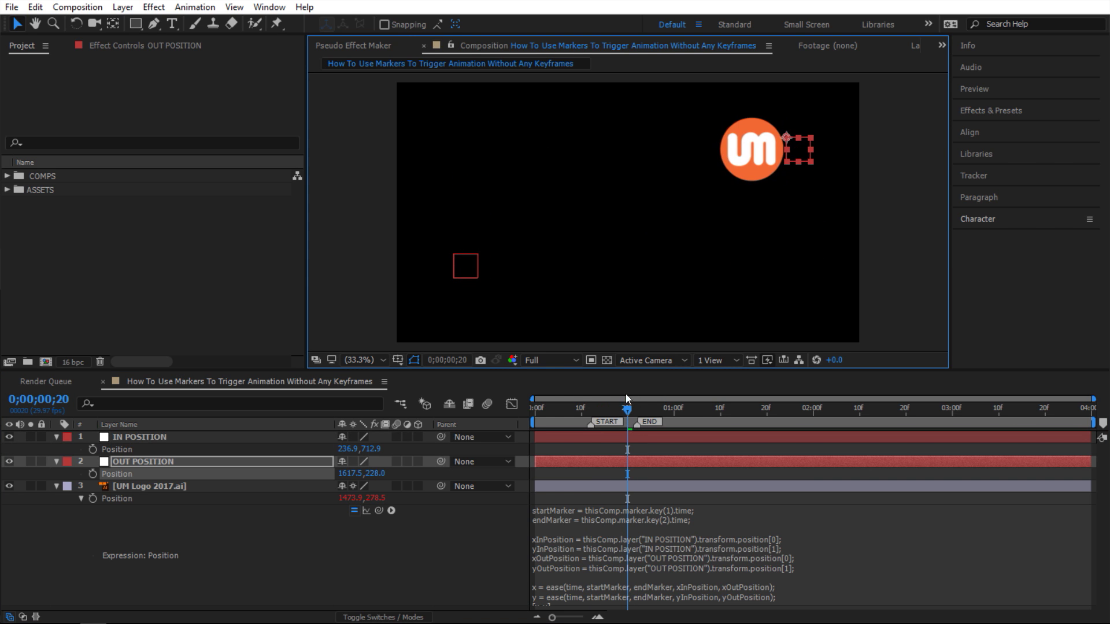
pyautogui.moveTo(627, 412); pyautogui.dragTo(599, 416)
pyautogui.click(574, 410)
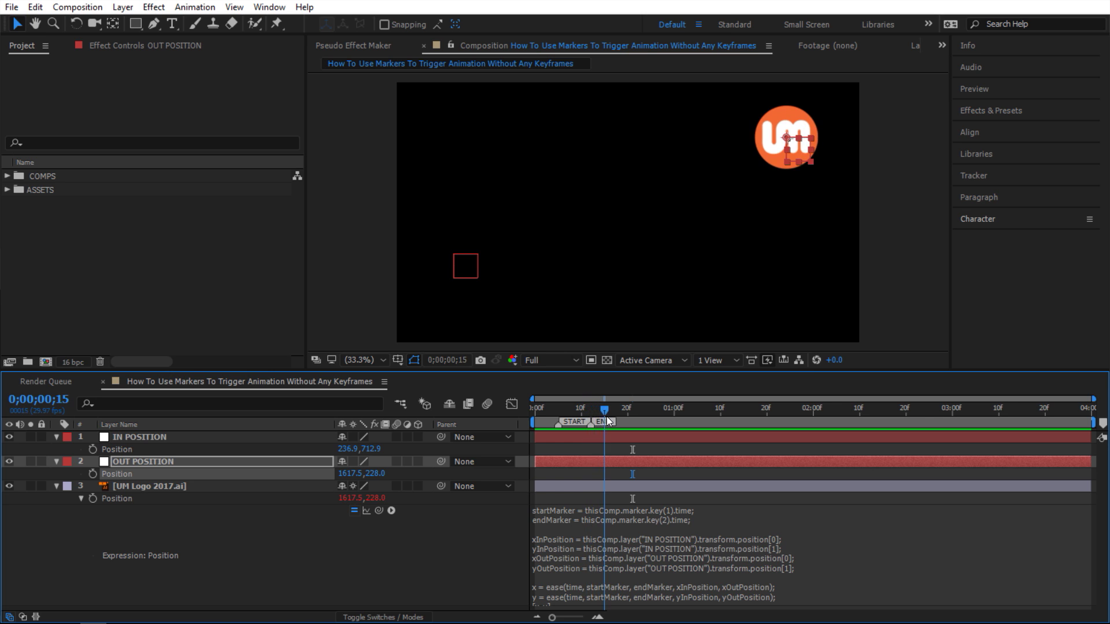